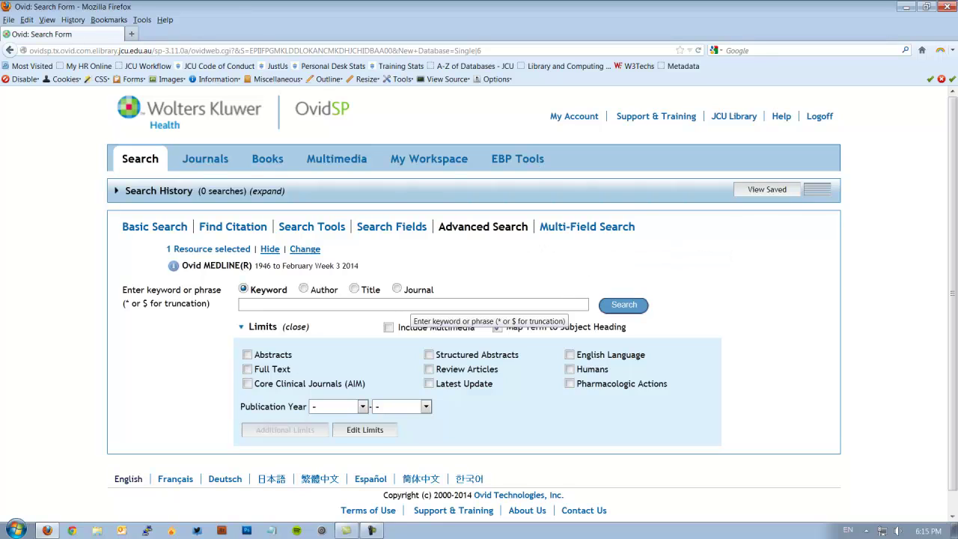
Run a keyword search for 'indigenous australians' mapped to subject headings
{"action": "left_click", "coordinate": [412, 304]}
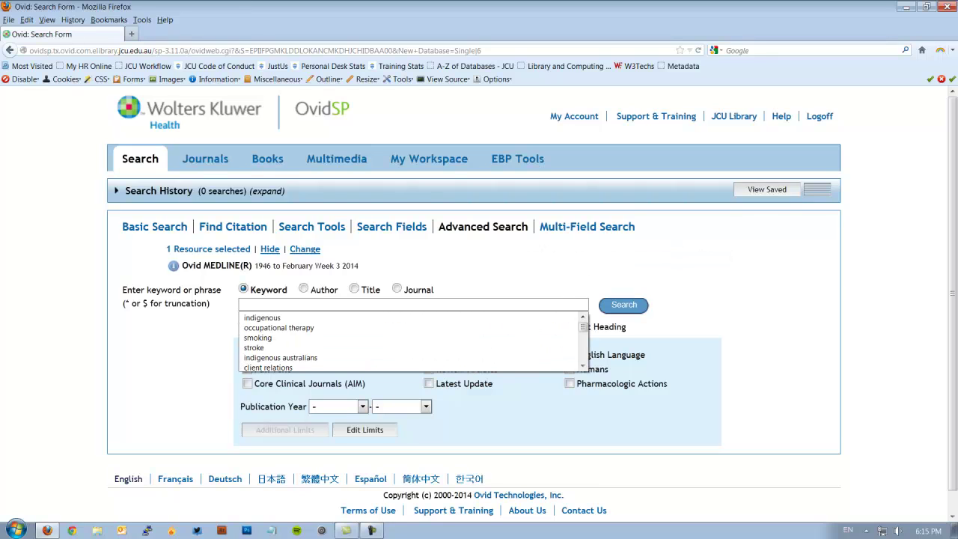
{"action": "type", "text": "indig"}
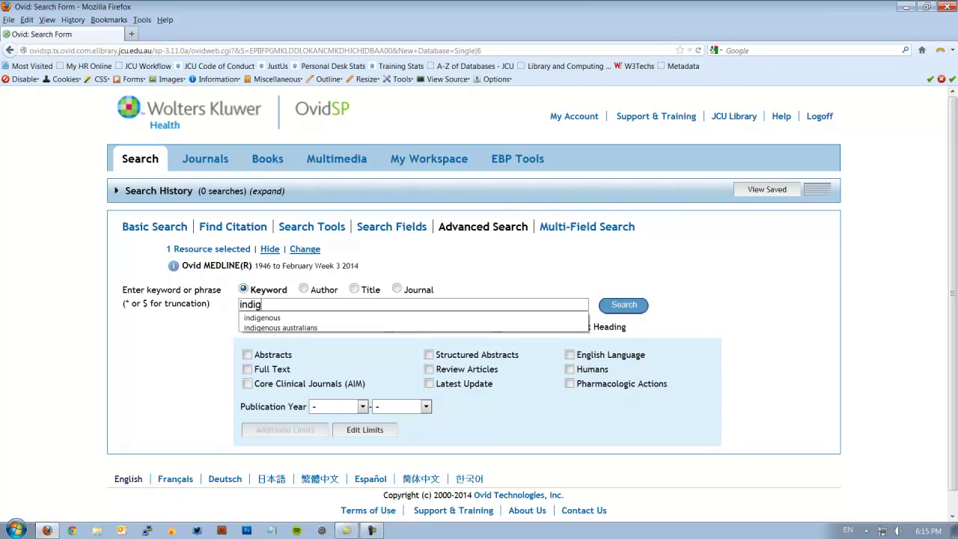
{"action": "type", "text": "enous australians"}
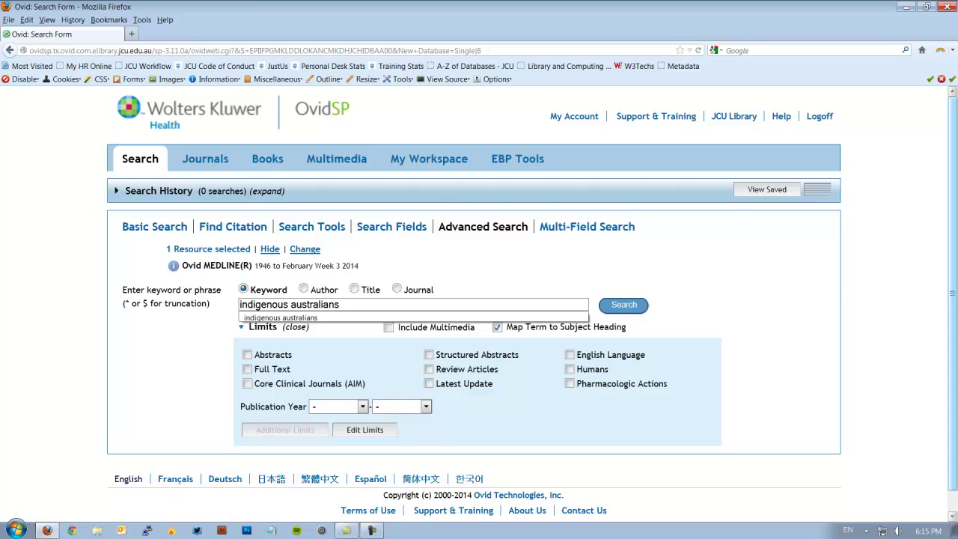
{"action": "key", "text": "Escape"}
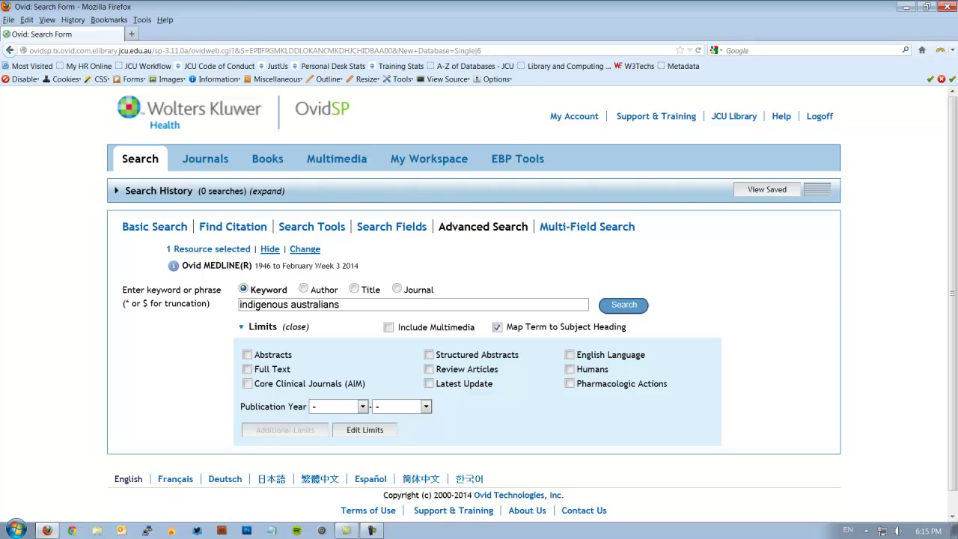
{"action": "key", "text": "Return"}
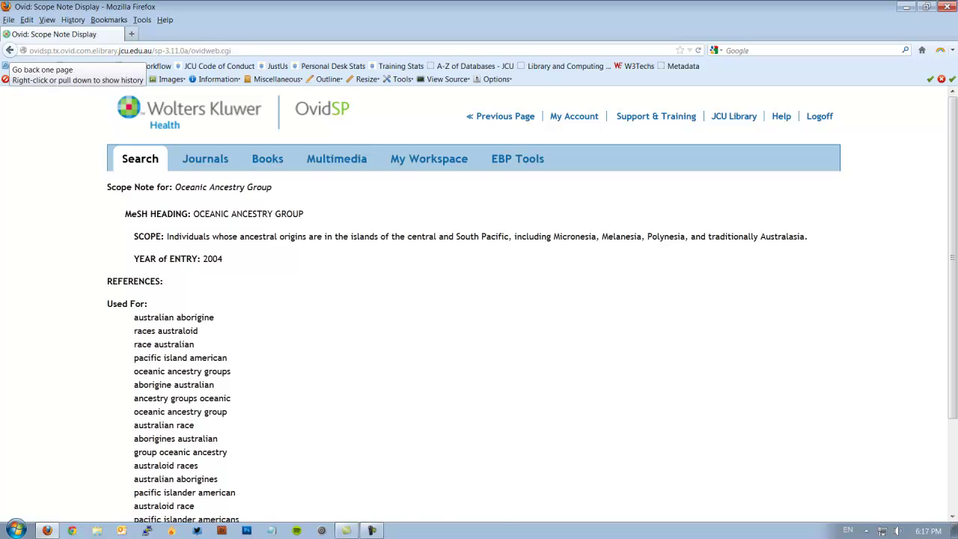
Return from the Oceanic Ancestry Group scope note to the indigenous australians mapping list
{"action": "left_click", "coordinate": [9, 50]}
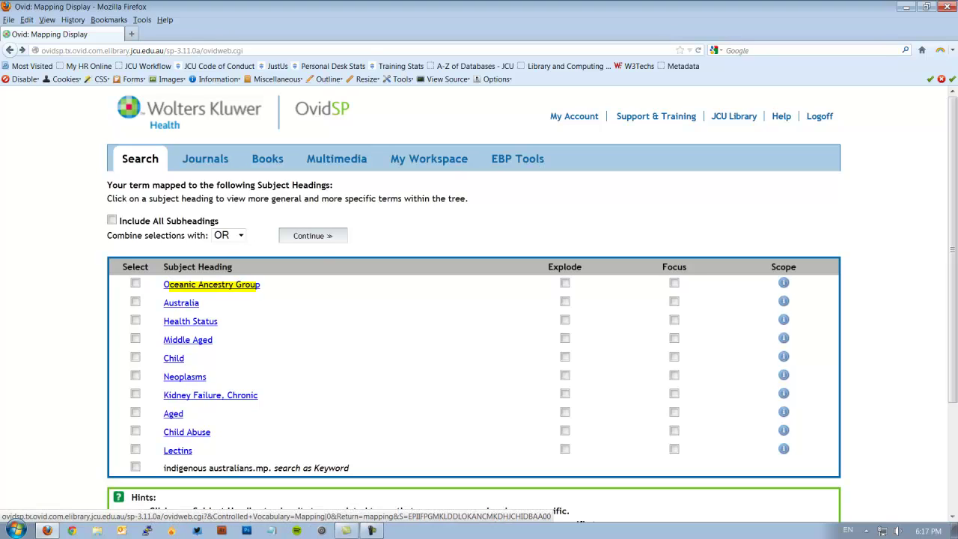
Find Oceanic Ancestry Group under Continental Population Groups in its tree and explode it
{"action": "left_click", "coordinate": [211, 284]}
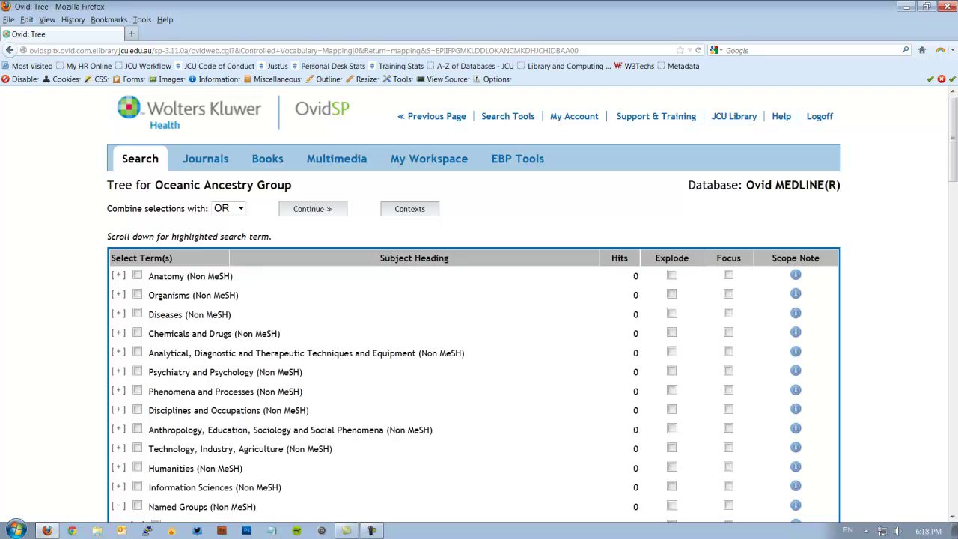
{"action": "scroll", "coordinate": [479, 299], "scroll_direction": "down", "scroll_amount": 15}
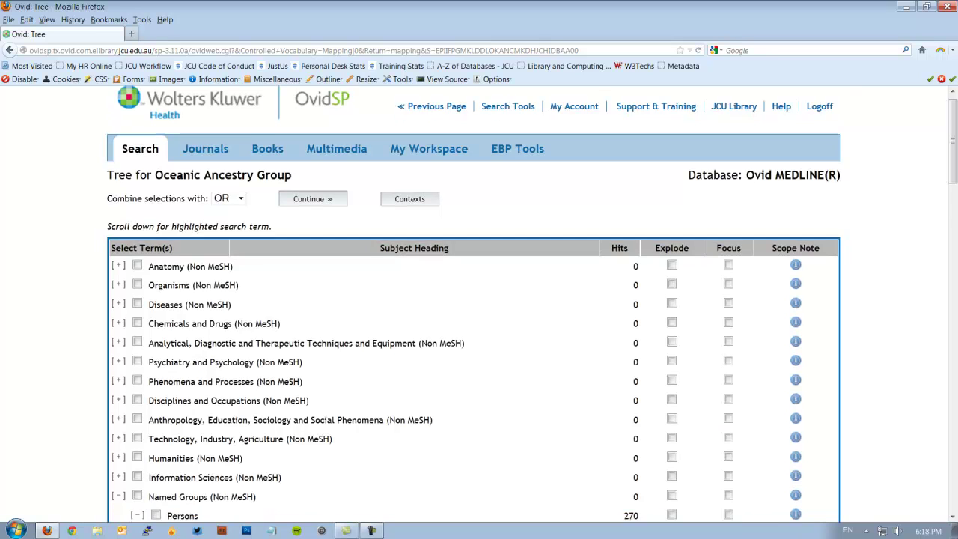
{"action": "scroll", "coordinate": [479, 300], "scroll_direction": "down", "scroll_amount": 6}
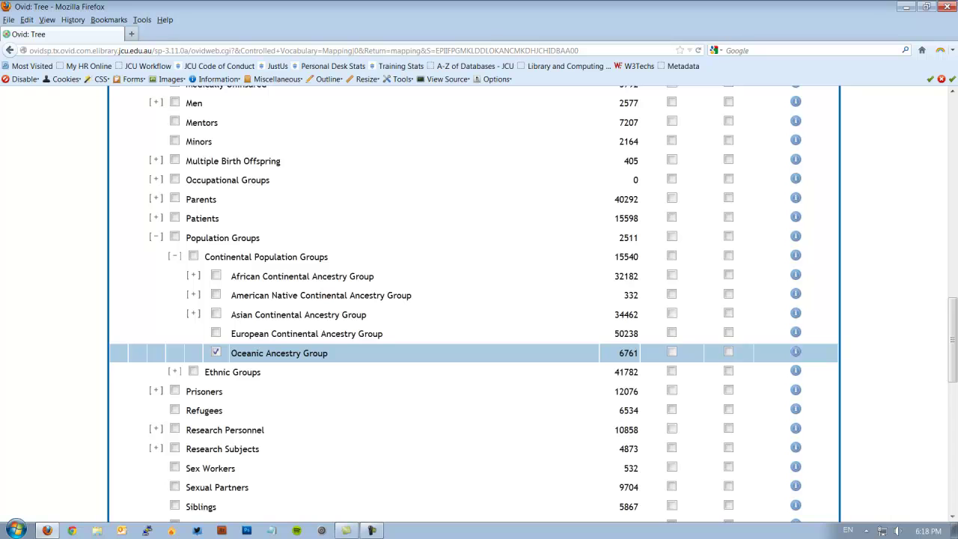
{"action": "scroll", "coordinate": [478, 299], "scroll_direction": "up", "scroll_amount": 20}
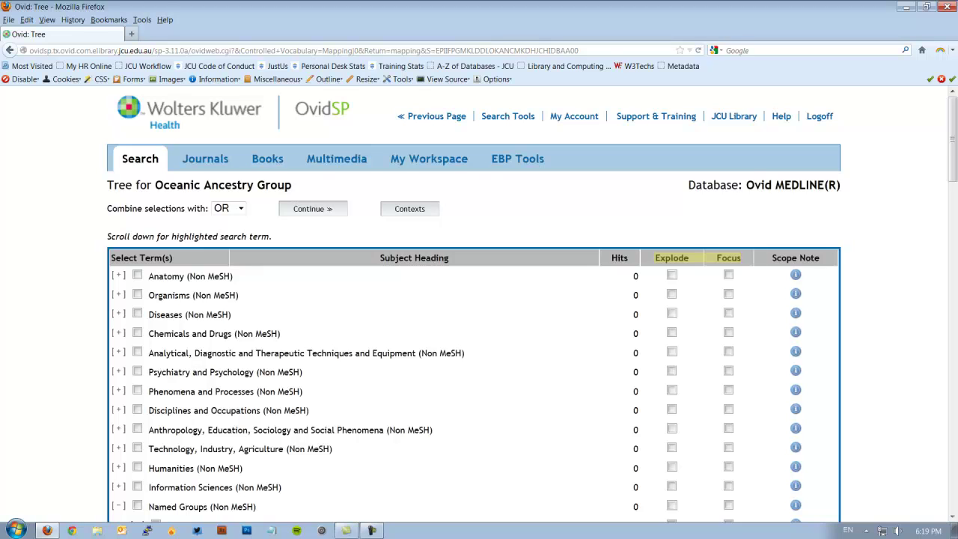
{"action": "scroll", "coordinate": [479, 299], "scroll_direction": "down", "scroll_amount": 11}
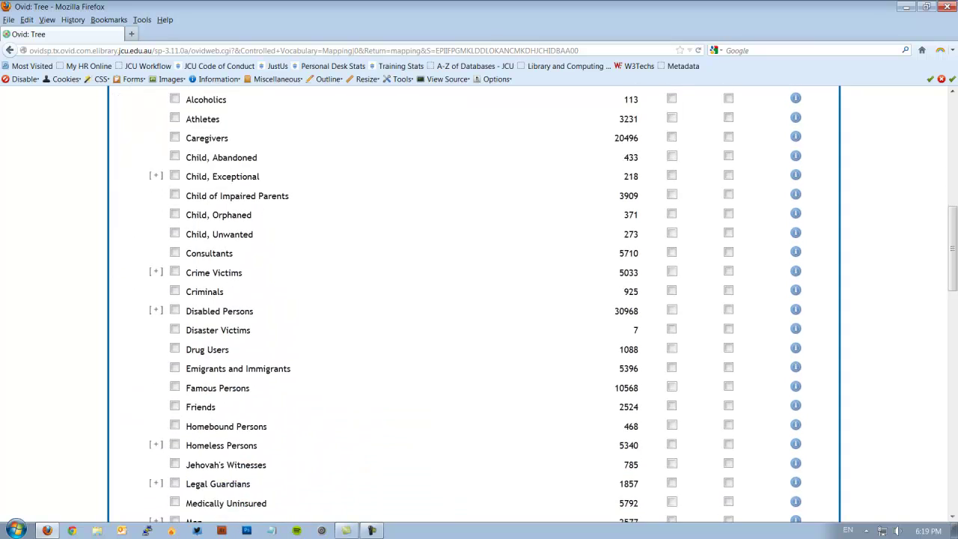
{"action": "scroll", "coordinate": [479, 300], "scroll_direction": "down", "scroll_amount": 11}
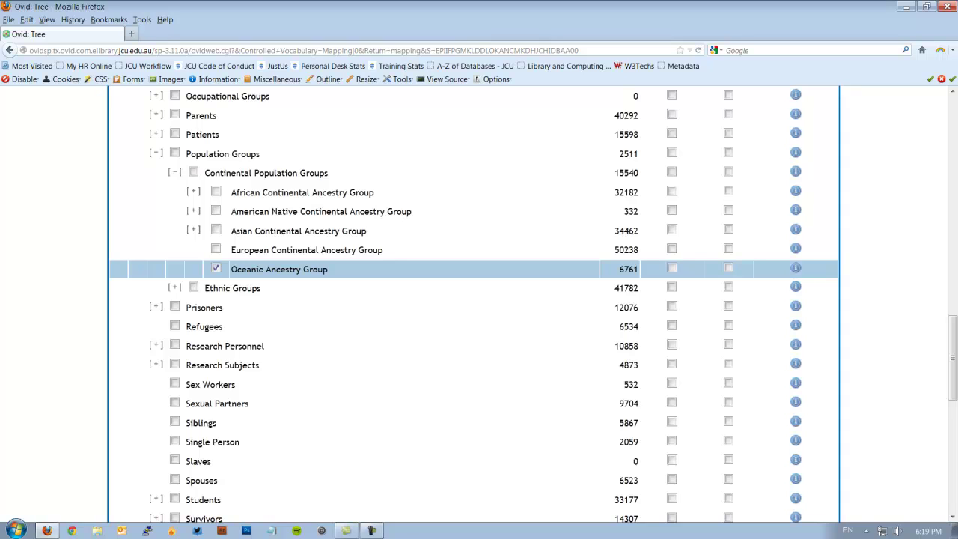
{"action": "left_click_drag", "start_coordinate": [205, 173], "coordinate": [261, 288]}
{"action": "left_click_drag", "start_coordinate": [261, 154], "coordinate": [328, 270]}
{"action": "left_click", "coordinate": [671, 267]}
Include all subheadings and run exp Oceanic Ancestry Group, returning 6761 results
{"action": "scroll", "coordinate": [474, 304], "scroll_direction": "up", "scroll_amount": 15}
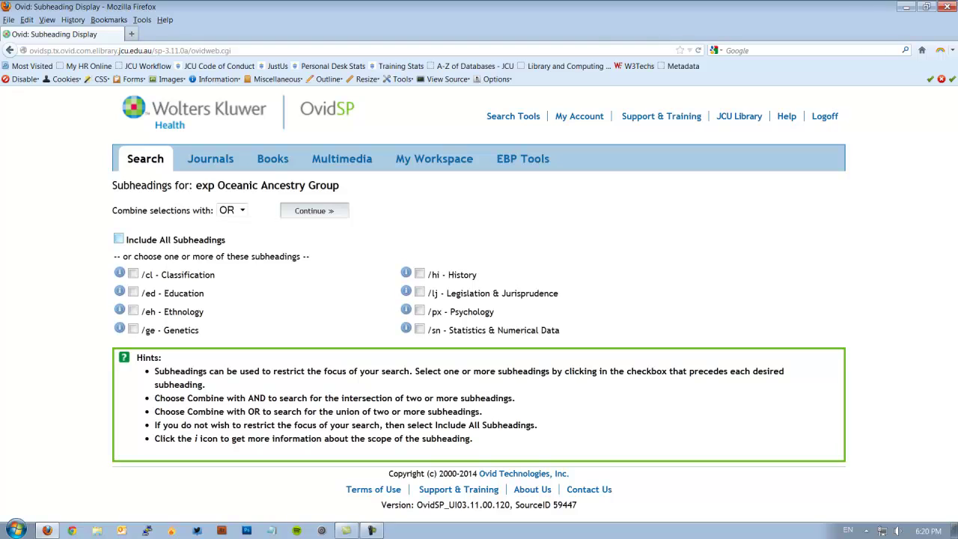
{"action": "left_click", "coordinate": [119, 238]}
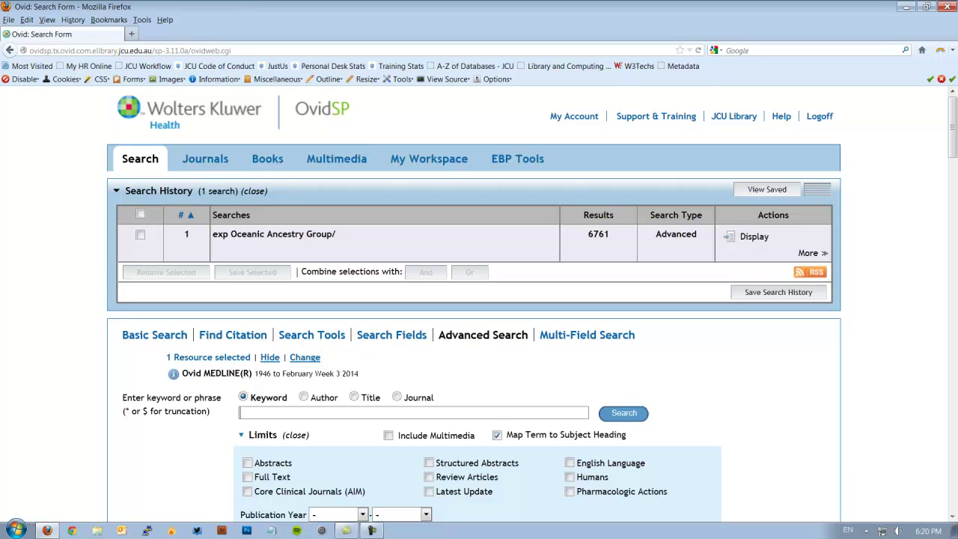
Run a keyword search for 'smoking' mapped to subject headings
{"action": "type", "text": "smoking"}
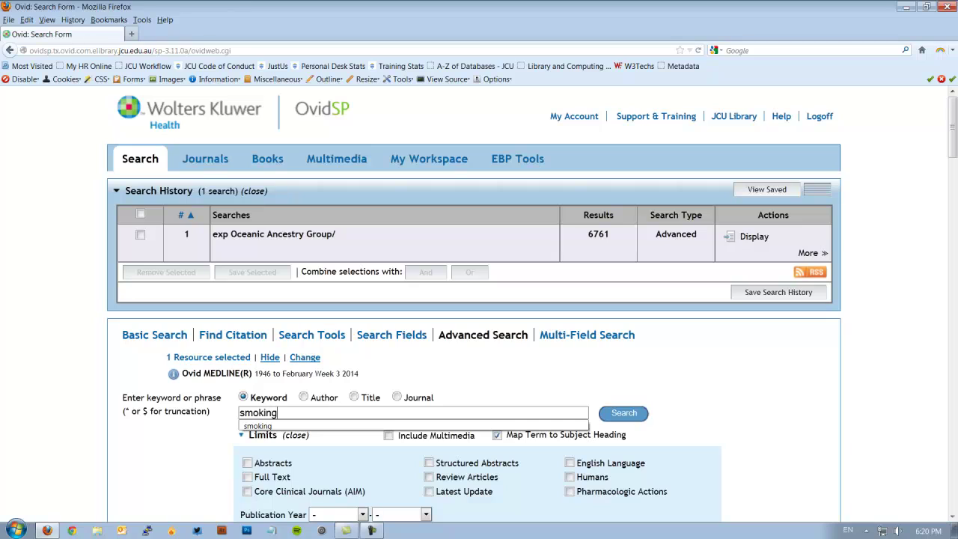
{"action": "key", "text": "Escape"}
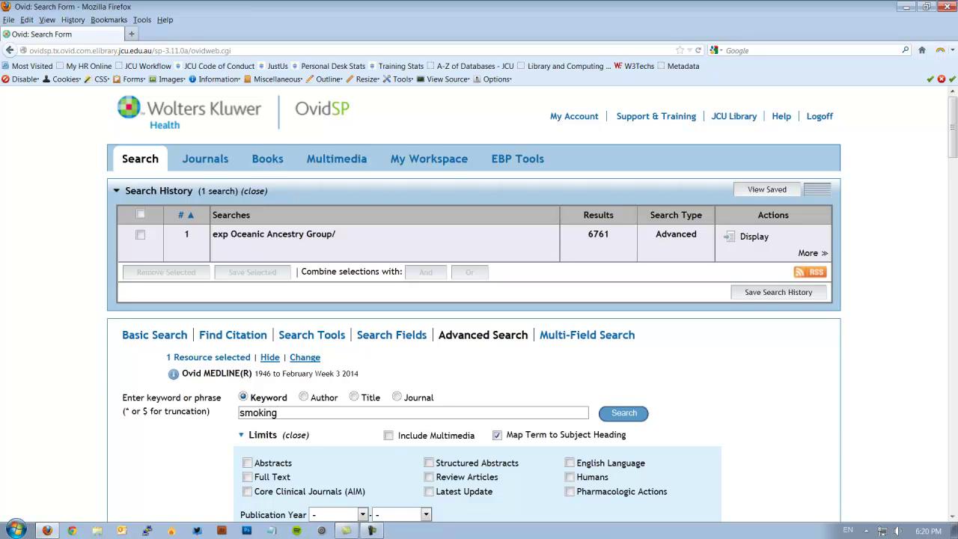
{"action": "key", "text": "Return"}
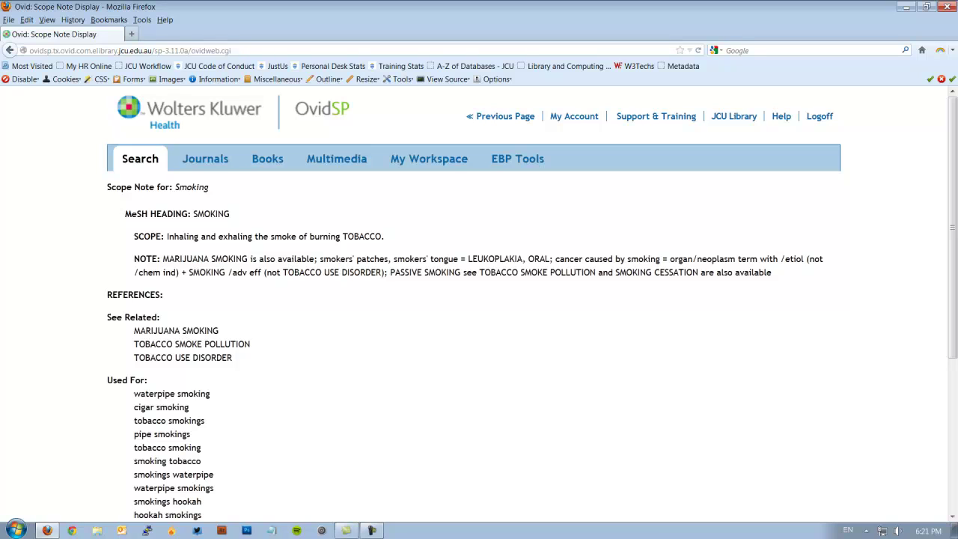
View the Smoking Cessation scope note and return to the smoking mapping list
{"action": "key", "text": "alt+Left"}
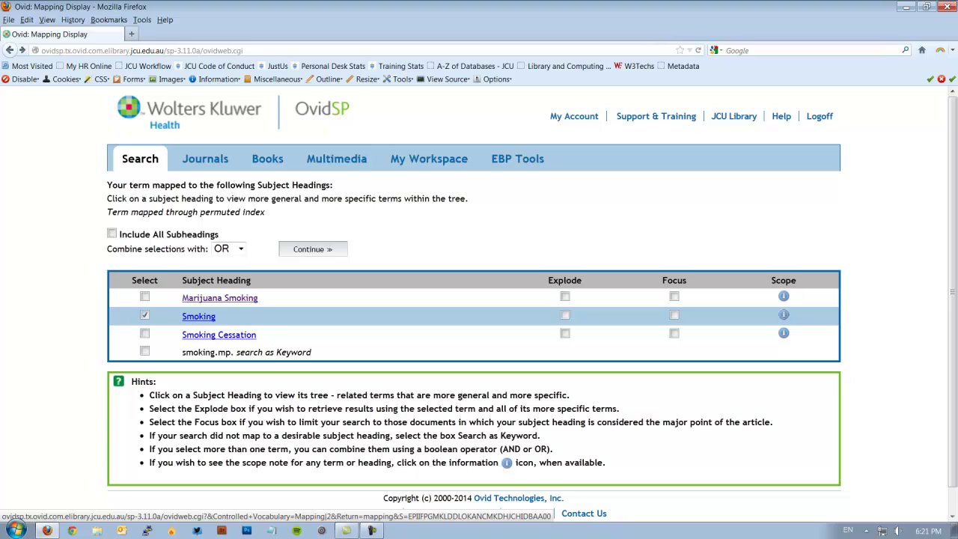
{"action": "key", "text": "alt+Right"}
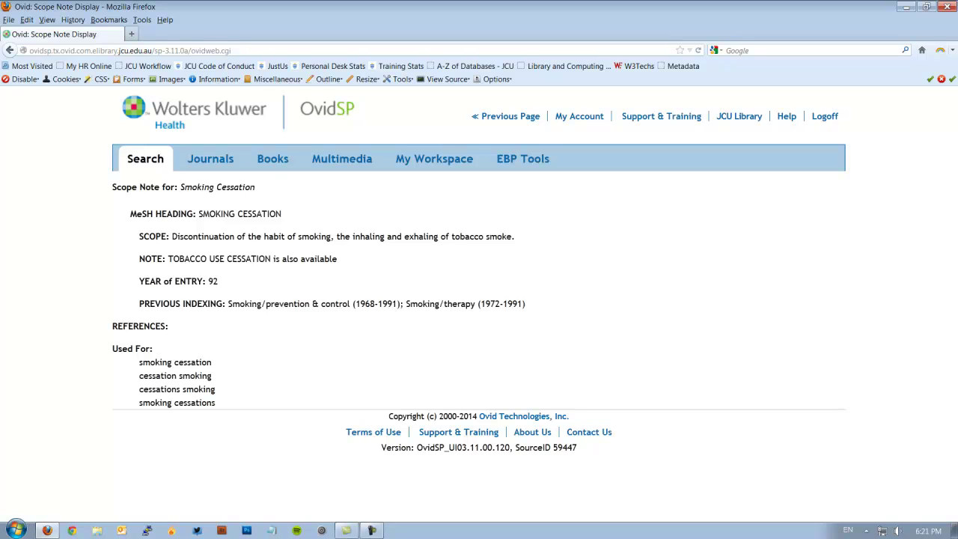
{"action": "left_click", "coordinate": [9, 50]}
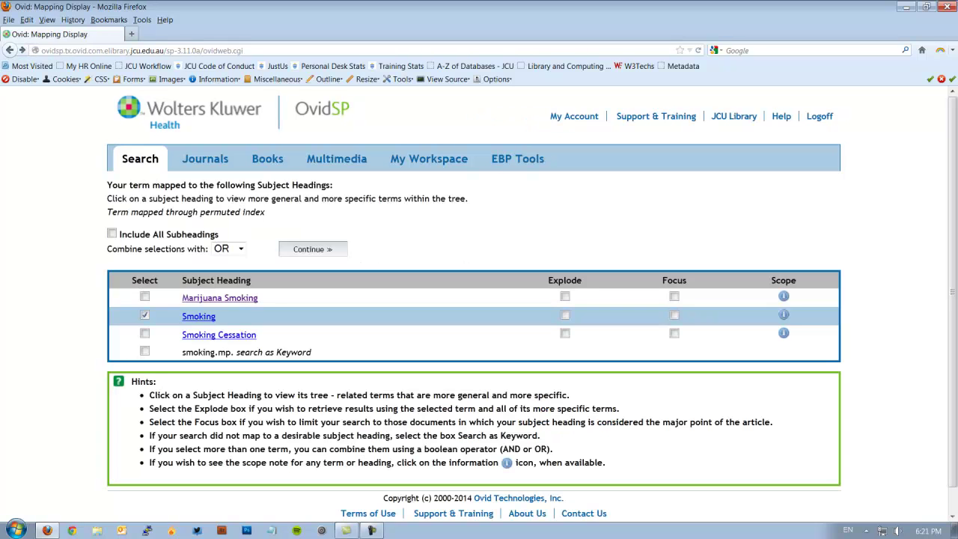
Open the Smoking Cessation tree, check the Tobacco Use Cessation scope note, and explode Smoking Cessation
{"action": "left_click", "coordinate": [224, 335]}
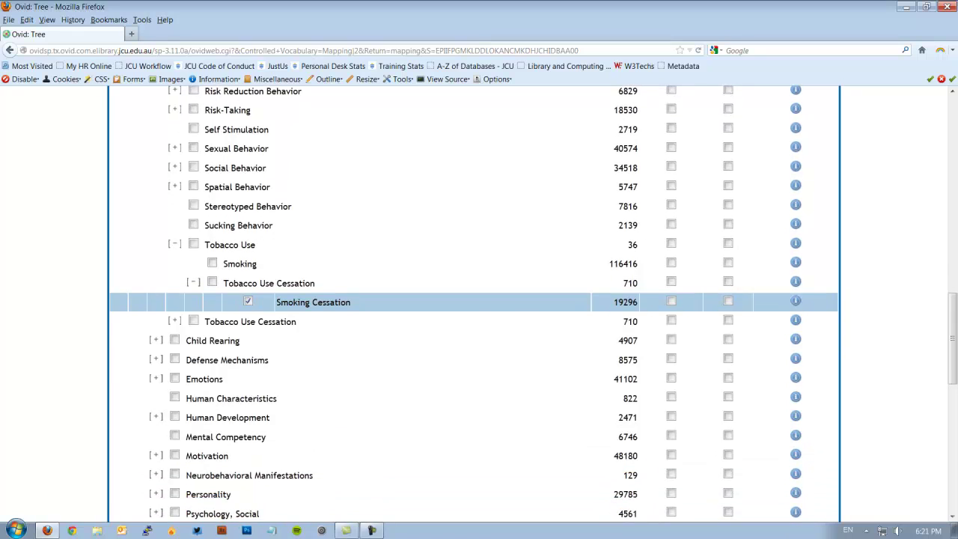
{"action": "left_click", "coordinate": [795, 283]}
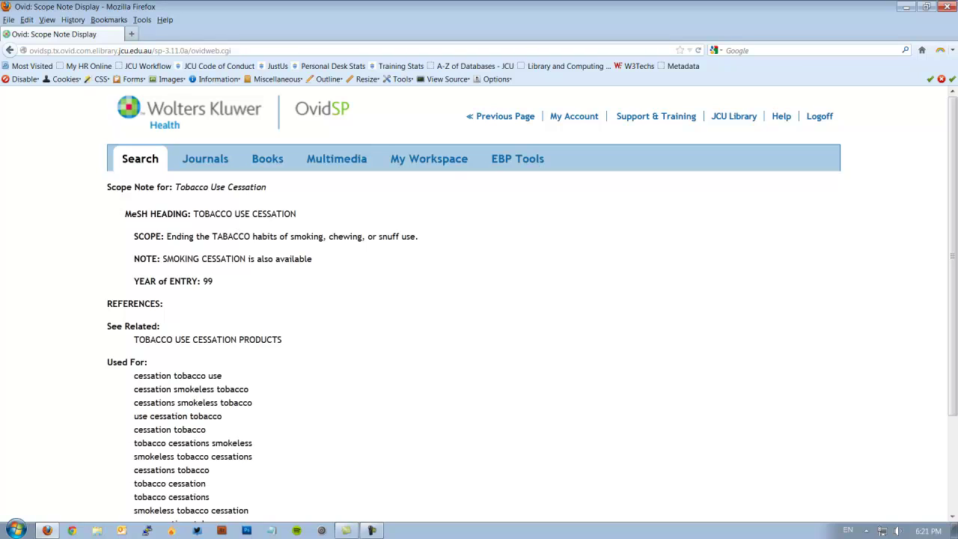
{"action": "key", "text": "alt+Left"}
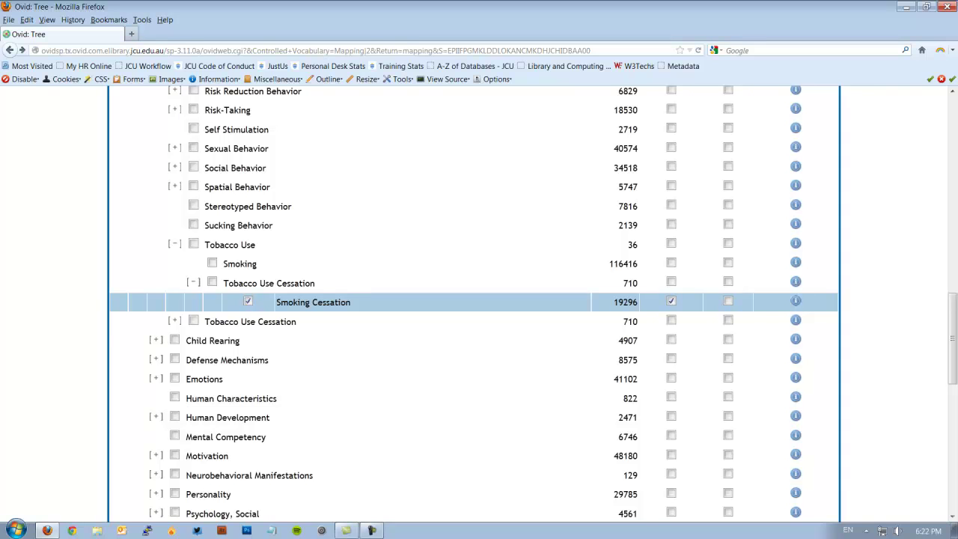
{"action": "scroll", "coordinate": [473, 304], "scroll_direction": "up", "scroll_amount": 18}
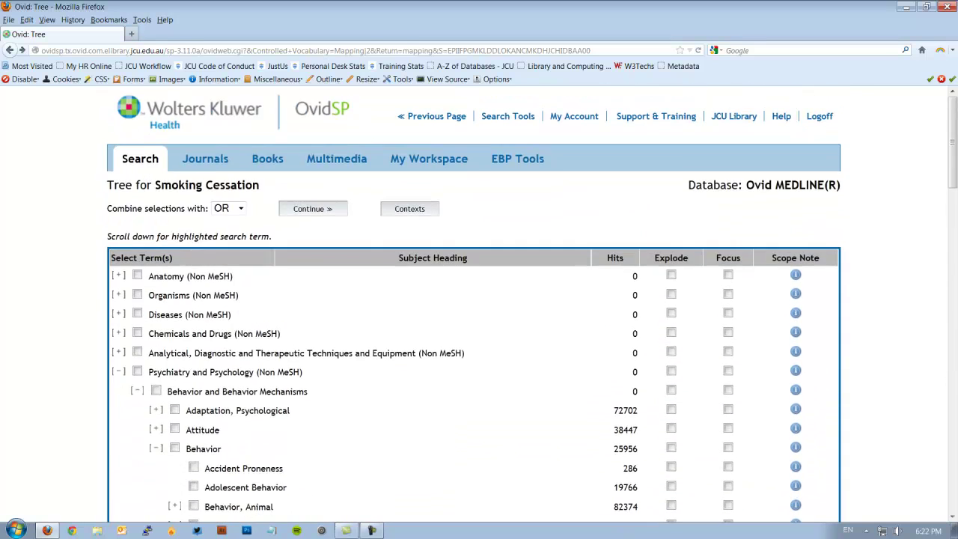
Include all subheadings and run exp Smoking Cessation, returning 19296 results
{"action": "left_click", "coordinate": [313, 209]}
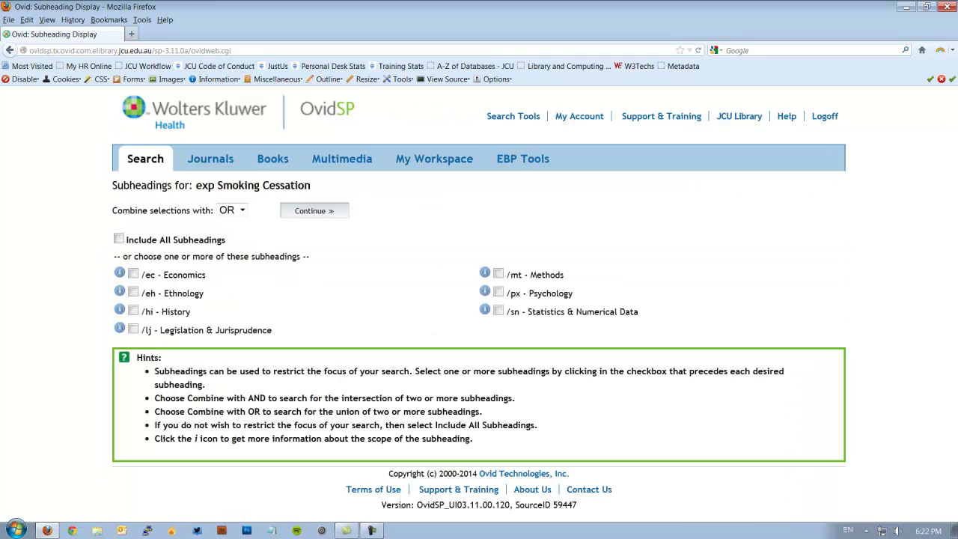
{"action": "left_click", "coordinate": [118, 238]}
{"action": "key", "text": "Return"}
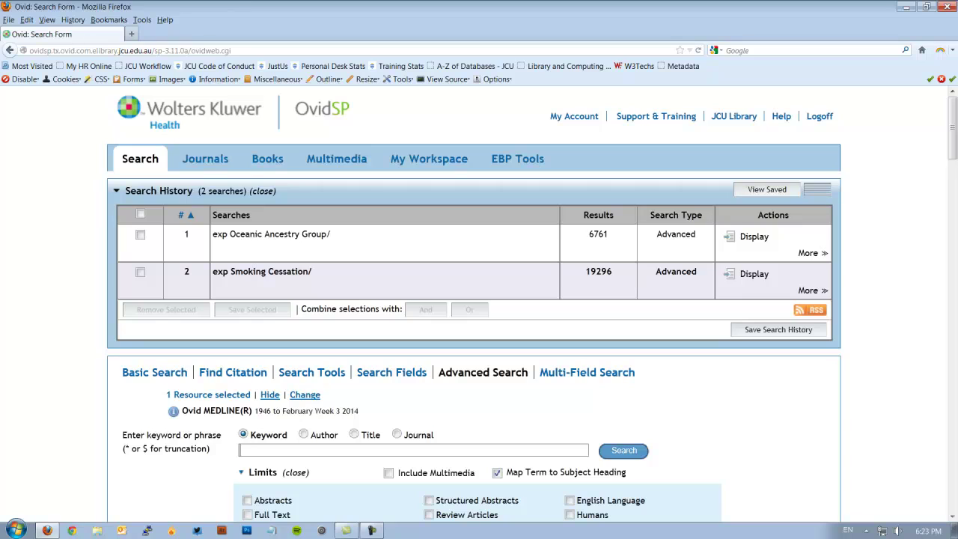
Select searches 1 and 2 in Search History to combine them with AND
{"action": "left_click", "coordinate": [140, 234]}
{"action": "left_click", "coordinate": [140, 271]}
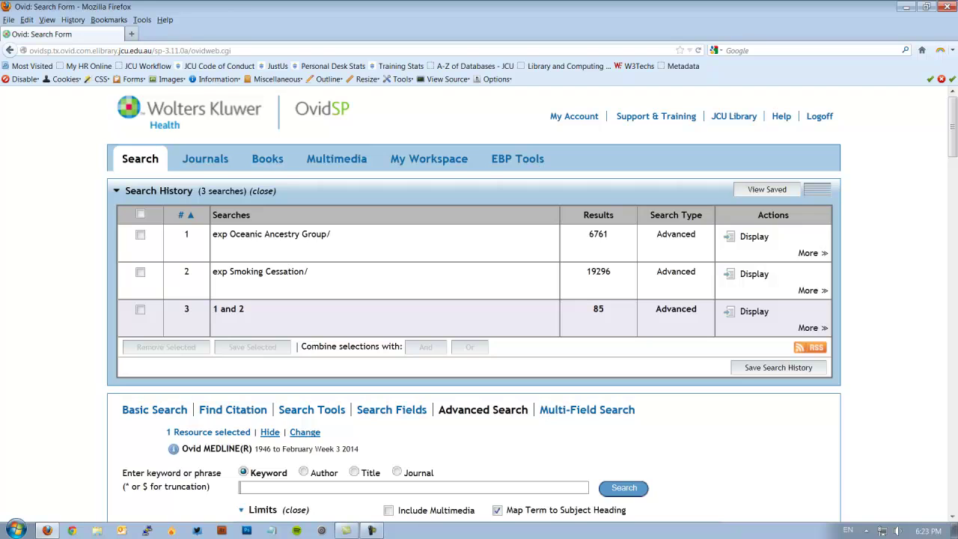
{"action": "scroll", "coordinate": [479, 303], "scroll_direction": "down", "scroll_amount": 10}
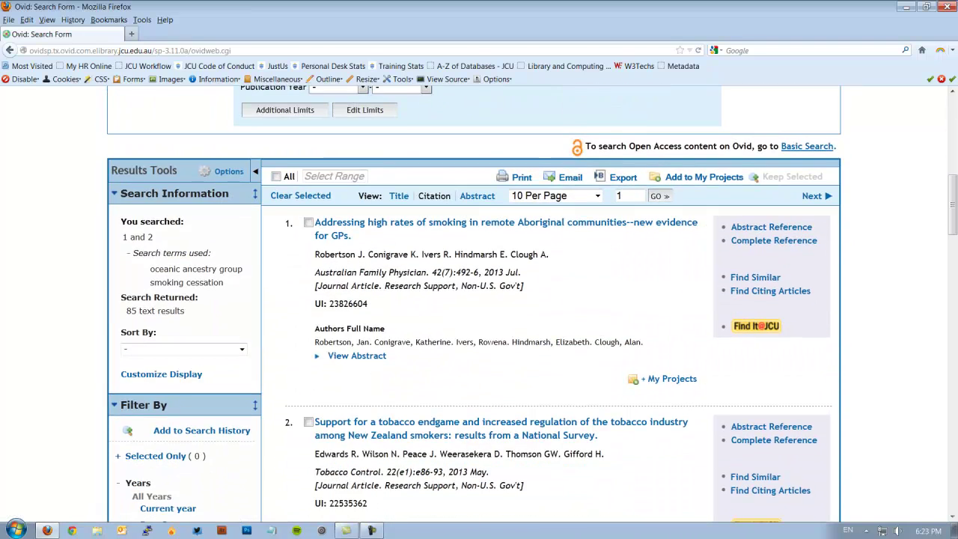
{"action": "scroll", "coordinate": [479, 303], "scroll_direction": "up", "scroll_amount": 2}
{"action": "scroll", "coordinate": [479, 303], "scroll_direction": "up", "scroll_amount": 6}
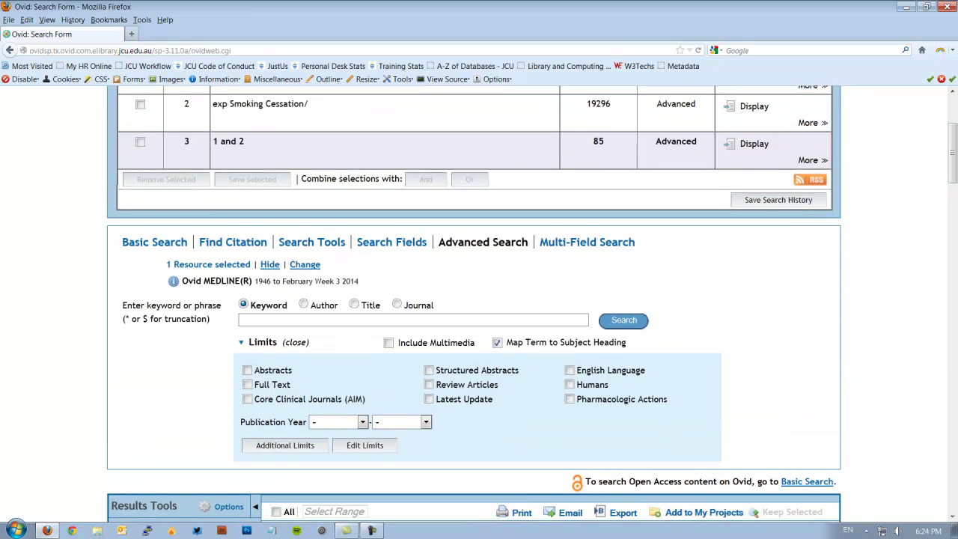
{"action": "left_click", "coordinate": [247, 319]}
Limit search 3 to Humans, English Language and publication years 2009 to Current
{"action": "left_click", "coordinate": [285, 446]}
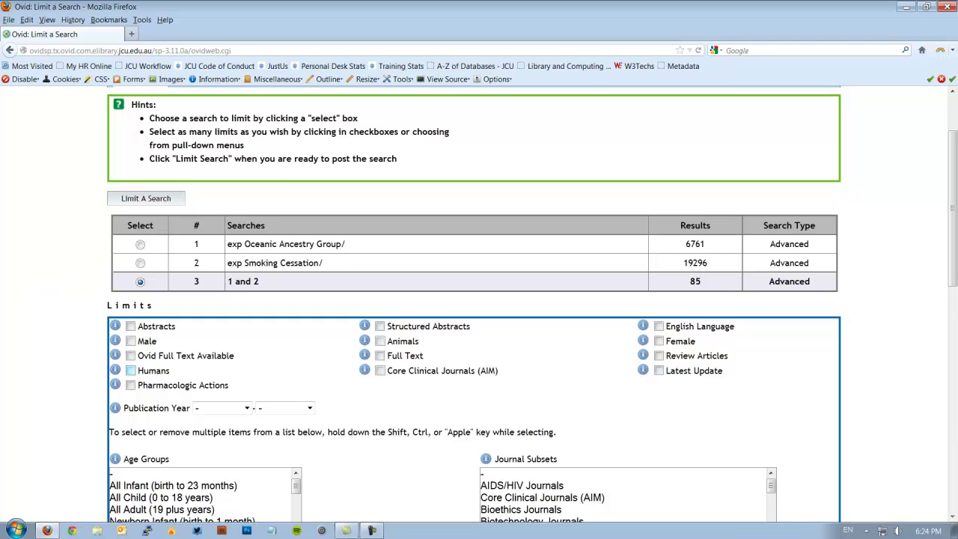
{"action": "left_click", "coordinate": [131, 370]}
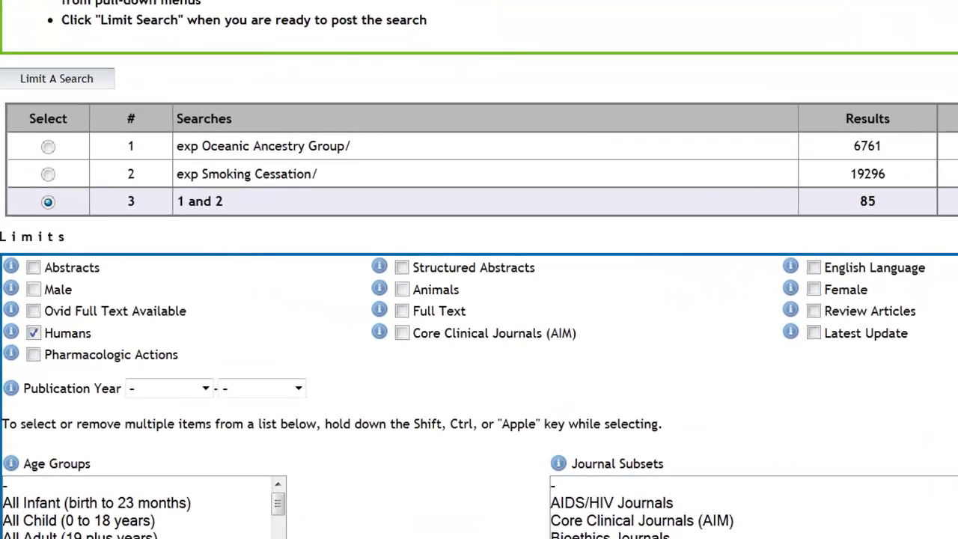
{"action": "left_click", "coordinate": [813, 267]}
{"action": "left_click", "coordinate": [205, 387]}
{"action": "left_click", "coordinate": [161, 138]}
{"action": "left_click", "coordinate": [297, 388]}
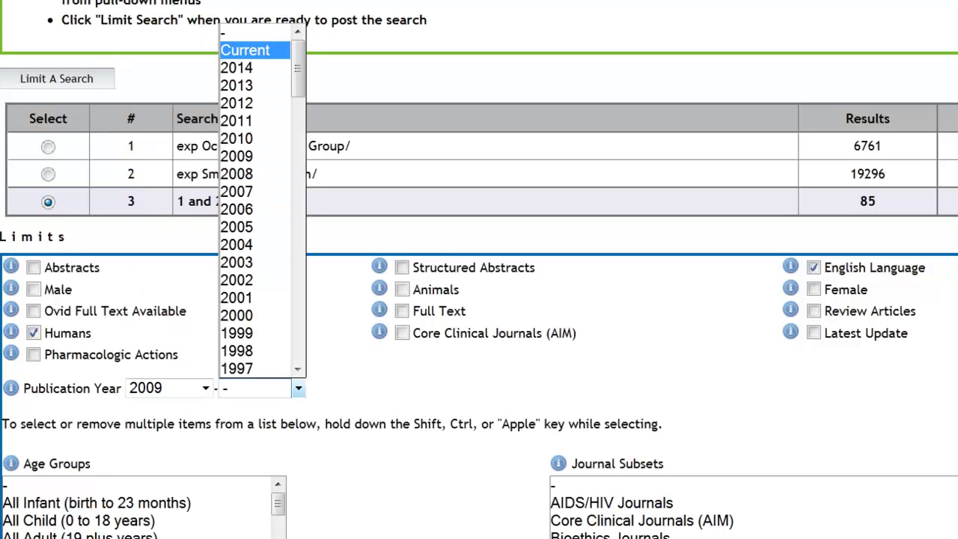
{"action": "left_click", "coordinate": [245, 49]}
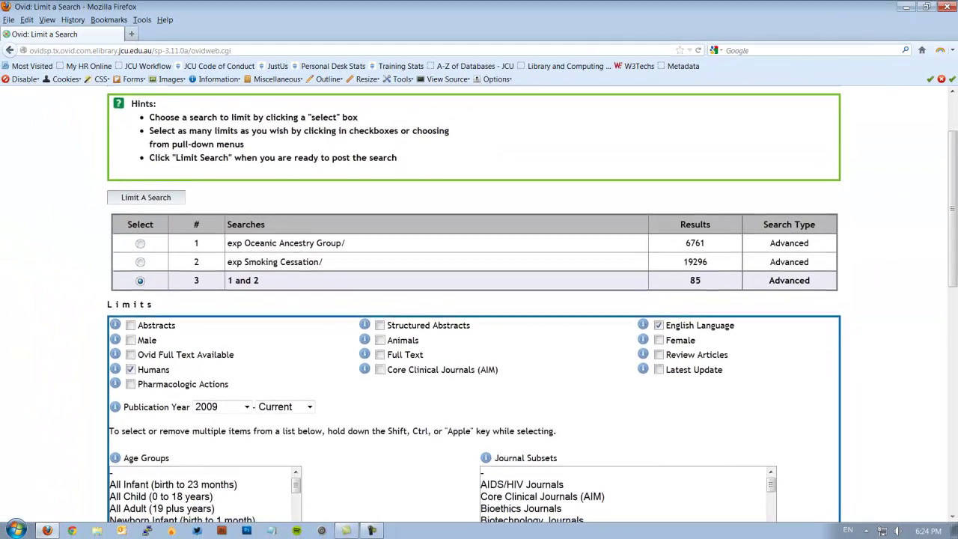
{"action": "scroll", "coordinate": [479, 300], "scroll_direction": "down", "scroll_amount": 5}
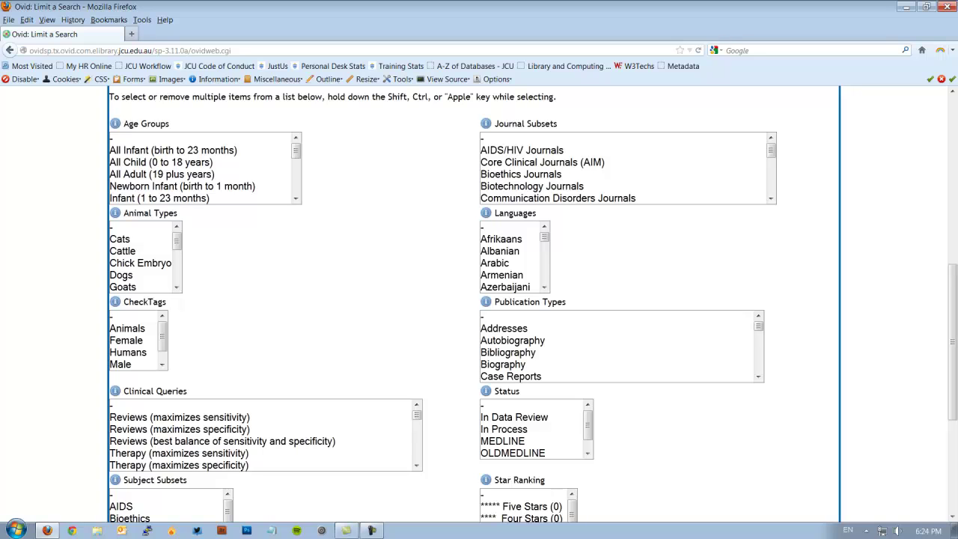
{"action": "scroll", "coordinate": [479, 300], "scroll_direction": "up", "scroll_amount": 5}
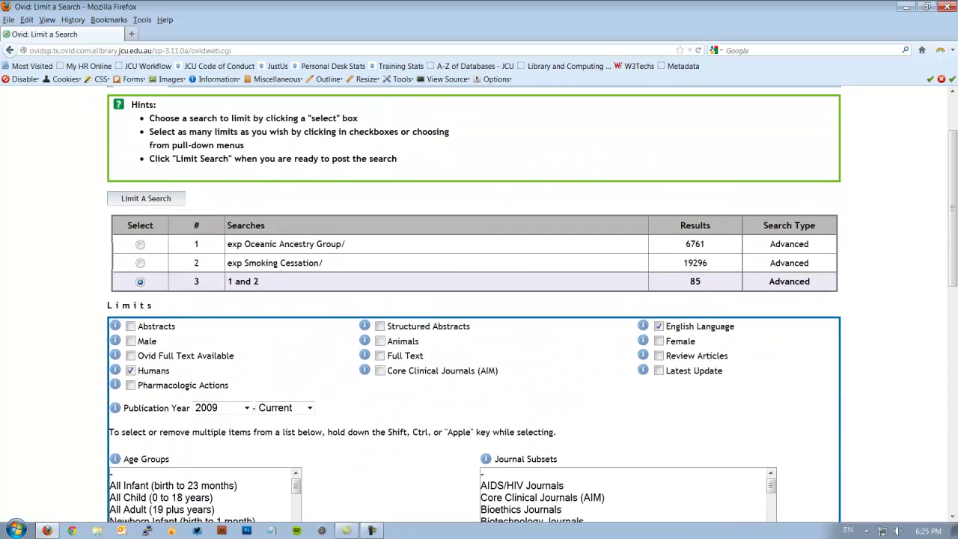
{"action": "key", "text": "Return"}
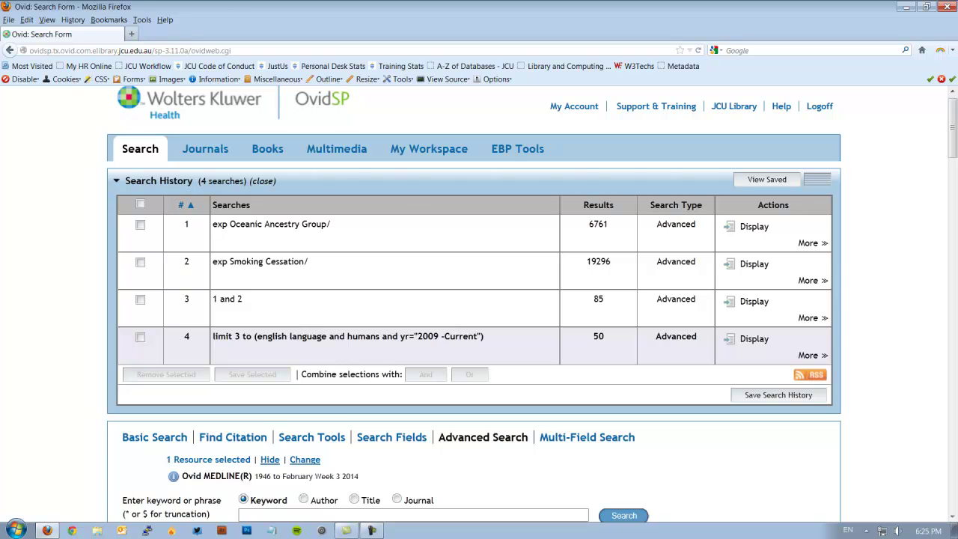
Scroll through search 4's 50 English, human, 2009–Current records, starting with 2013 Indigenous tobacco-cessation articles
{"action": "scroll", "coordinate": [479, 299], "scroll_direction": "down", "scroll_amount": 10}
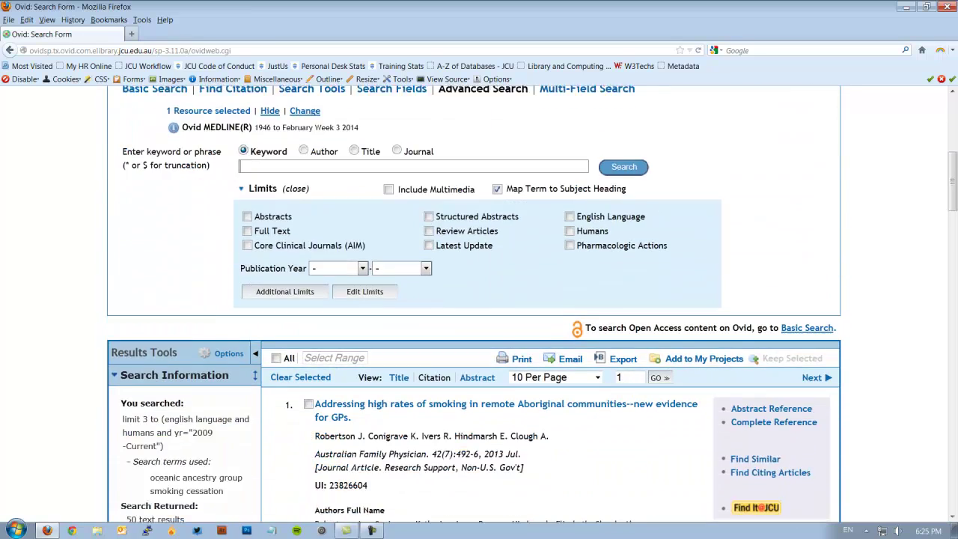
{"action": "scroll", "coordinate": [479, 299], "scroll_direction": "down", "scroll_amount": 2}
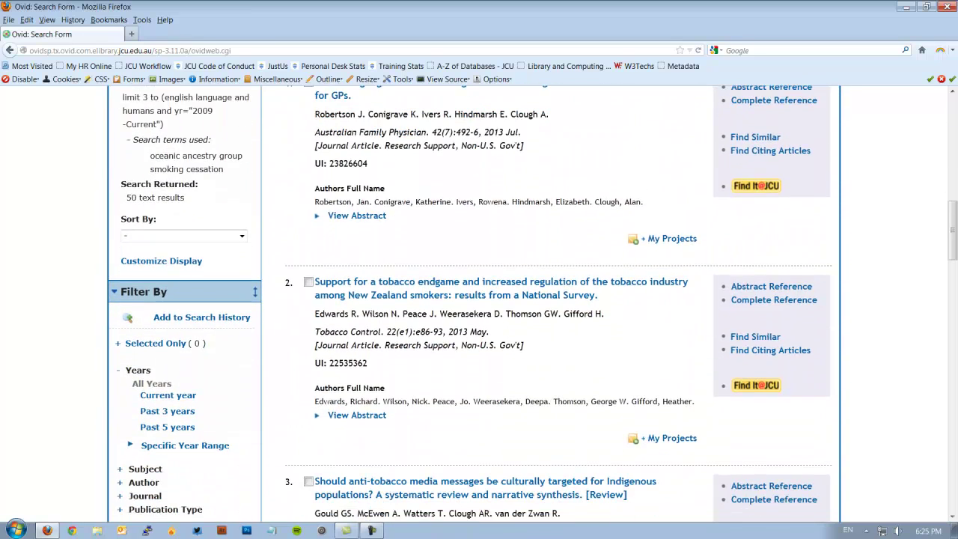
{"action": "scroll", "coordinate": [479, 299], "scroll_direction": "down", "scroll_amount": 2}
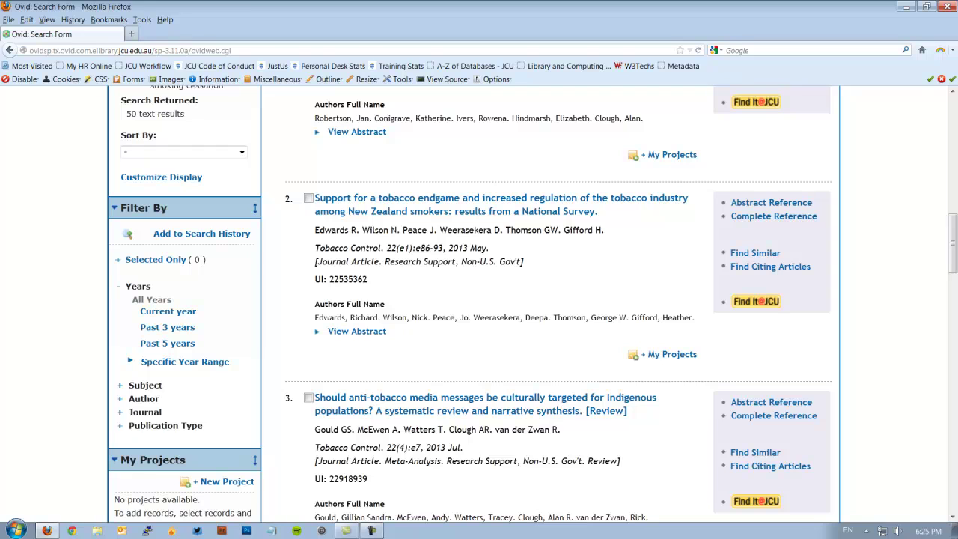
{"action": "scroll", "coordinate": [479, 300], "scroll_direction": "up", "scroll_amount": 4}
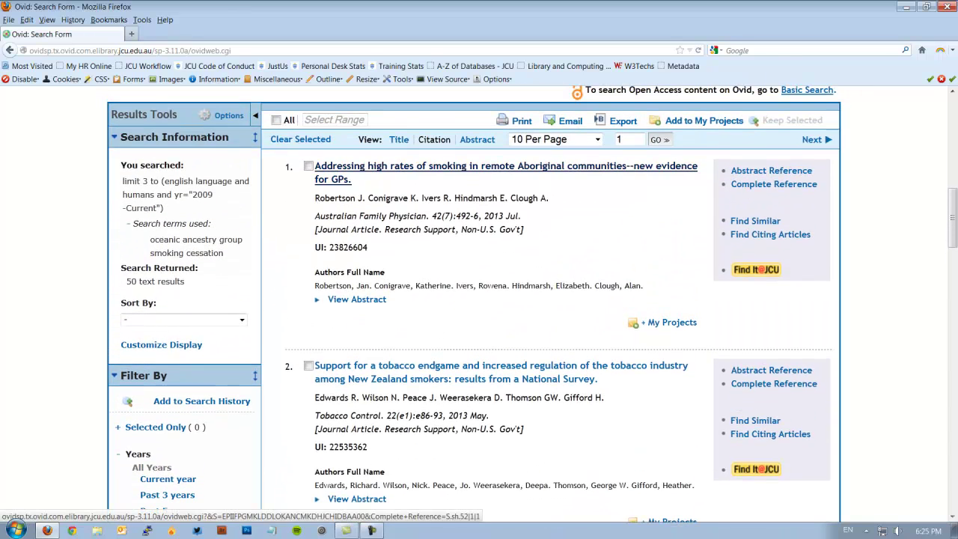
{"action": "scroll", "coordinate": [479, 299], "scroll_direction": "down", "scroll_amount": 10}
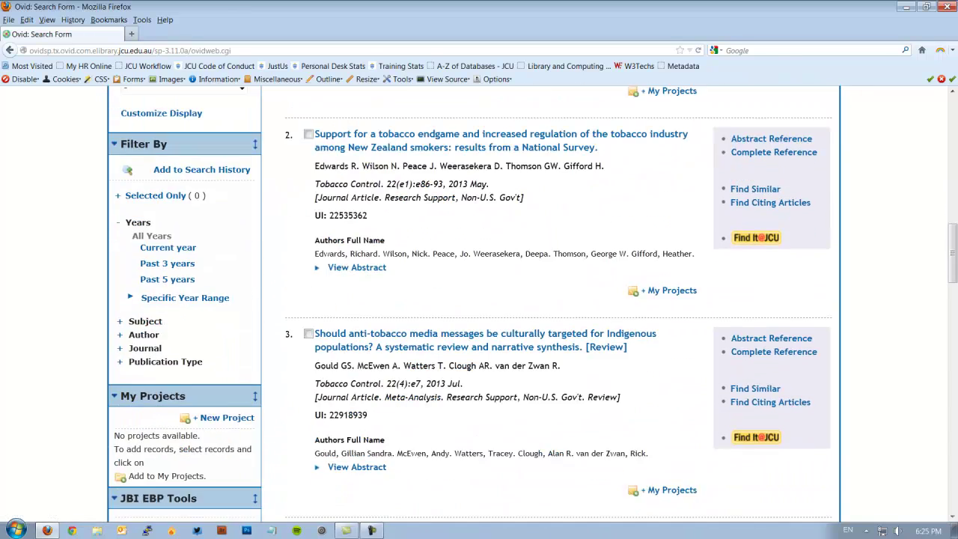
{"action": "scroll", "coordinate": [479, 299], "scroll_direction": "down", "scroll_amount": 8}
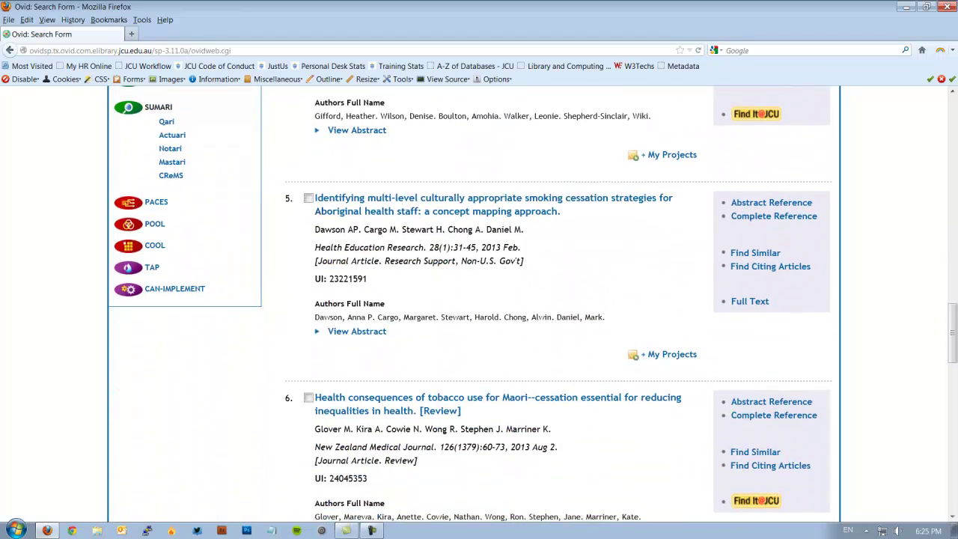
{"action": "scroll", "coordinate": [479, 299], "scroll_direction": "down", "scroll_amount": 4}
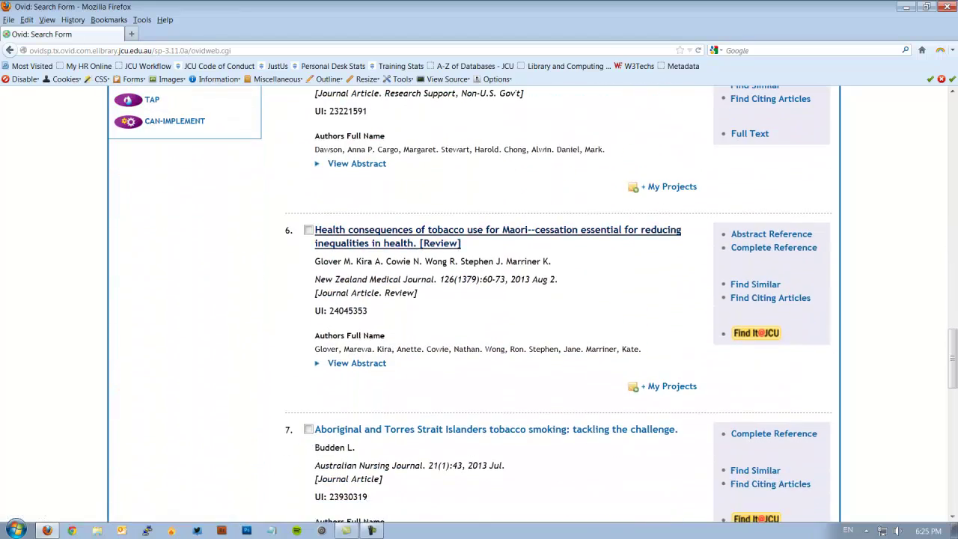
{"action": "scroll", "coordinate": [479, 300], "scroll_direction": "down", "scroll_amount": 2}
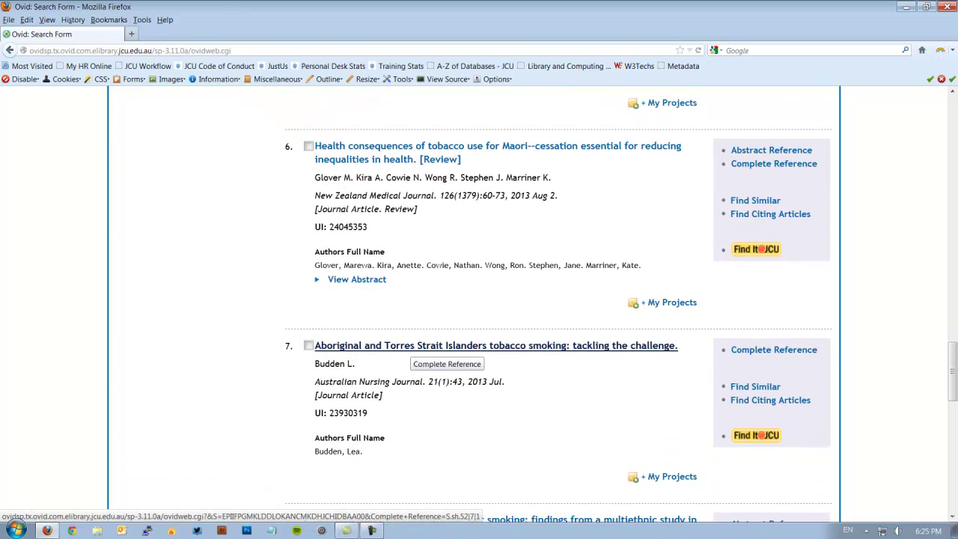
{"action": "left_click", "coordinate": [427, 345]}
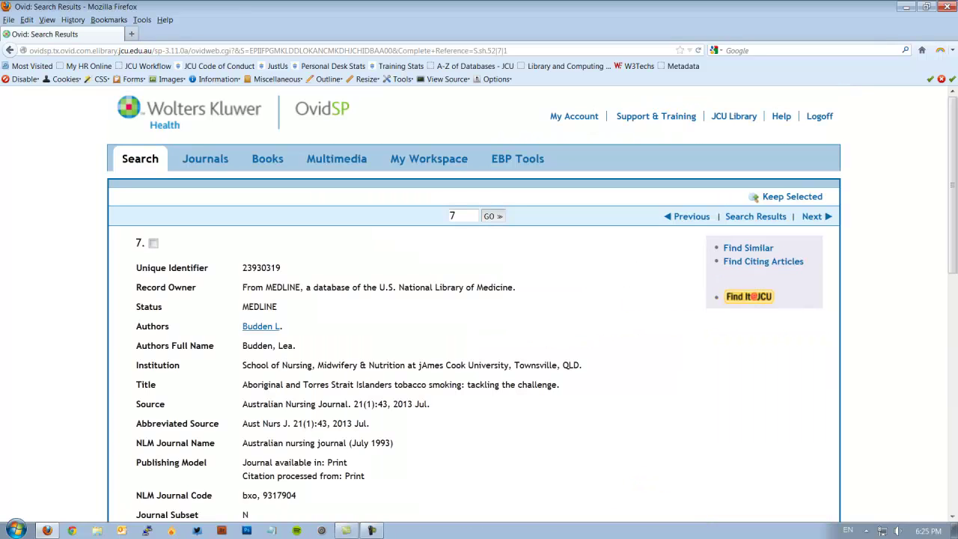
{"action": "scroll", "coordinate": [479, 300], "scroll_direction": "down", "scroll_amount": 5}
{"action": "scroll", "coordinate": [479, 300], "scroll_direction": "up", "scroll_amount": 1}
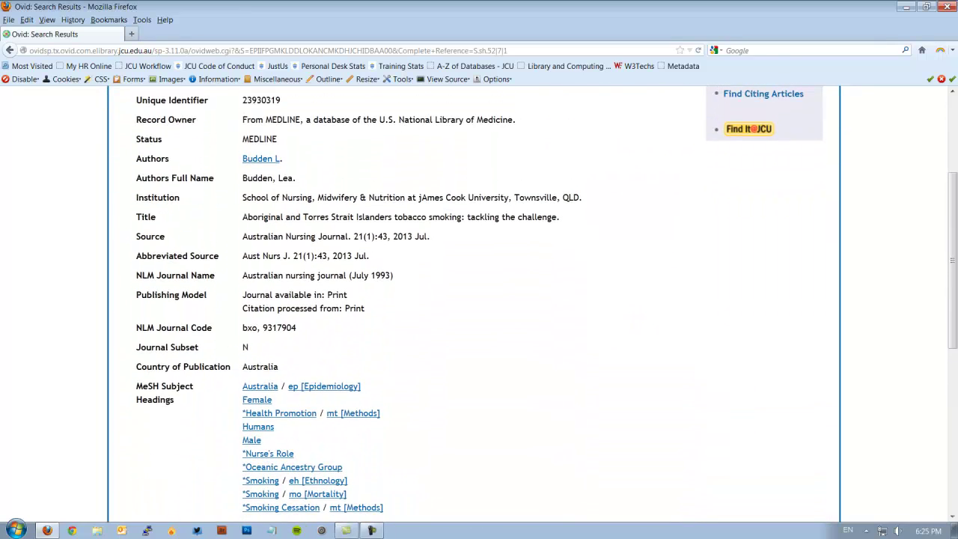
{"action": "scroll", "coordinate": [479, 300], "scroll_direction": "down", "scroll_amount": 4}
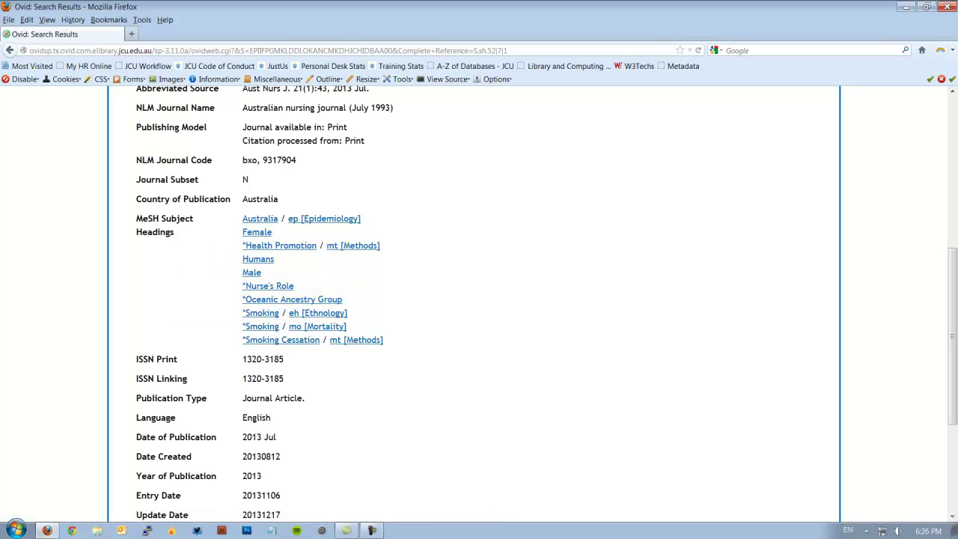
{"action": "scroll", "coordinate": [479, 300], "scroll_direction": "down", "scroll_amount": 2}
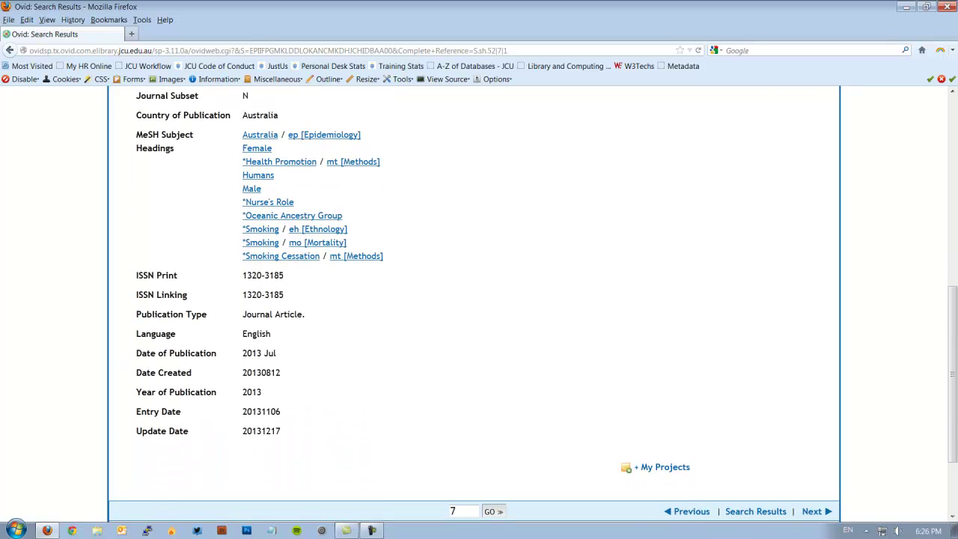
{"action": "scroll", "coordinate": [479, 299], "scroll_direction": "up", "scroll_amount": 8}
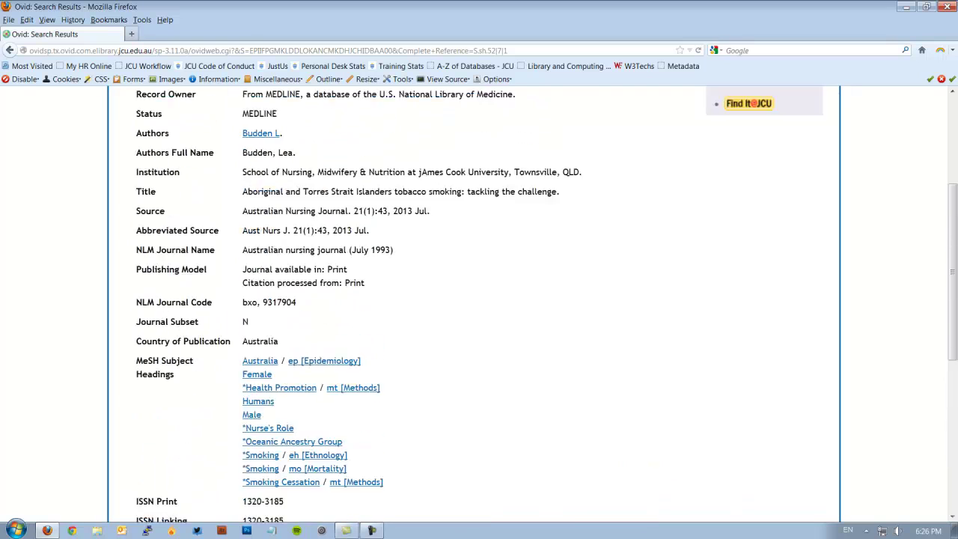
{"action": "key", "text": "alt+Left"}
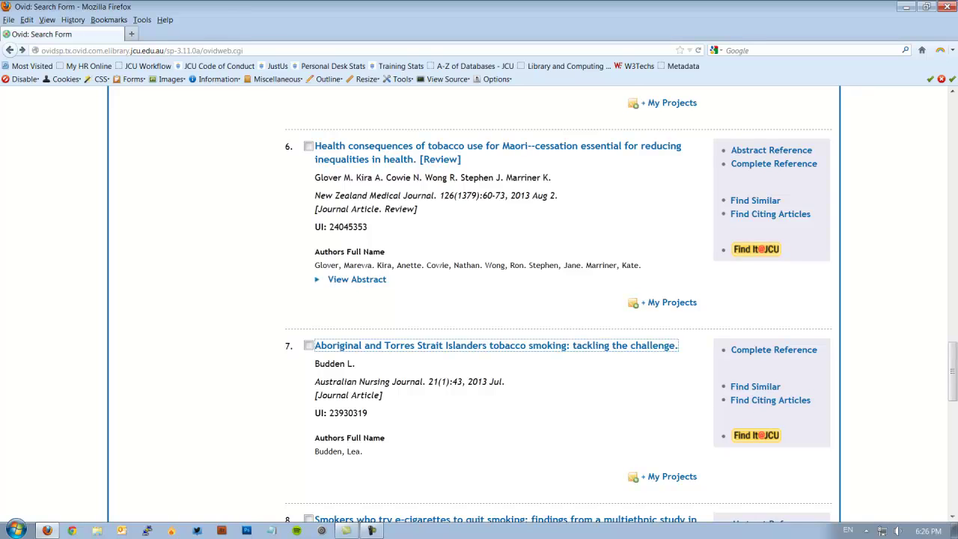
{"action": "scroll", "coordinate": [558, 305], "scroll_direction": "down", "scroll_amount": 8}
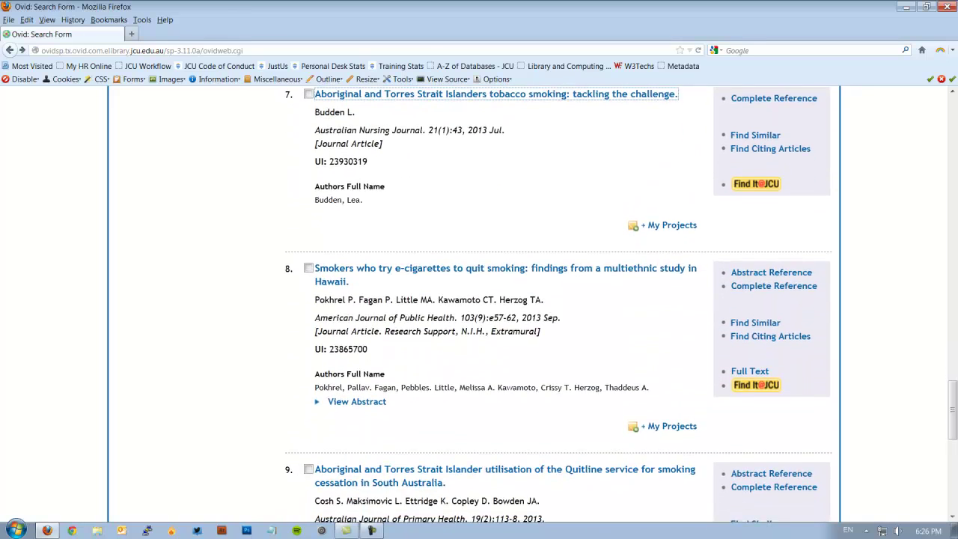